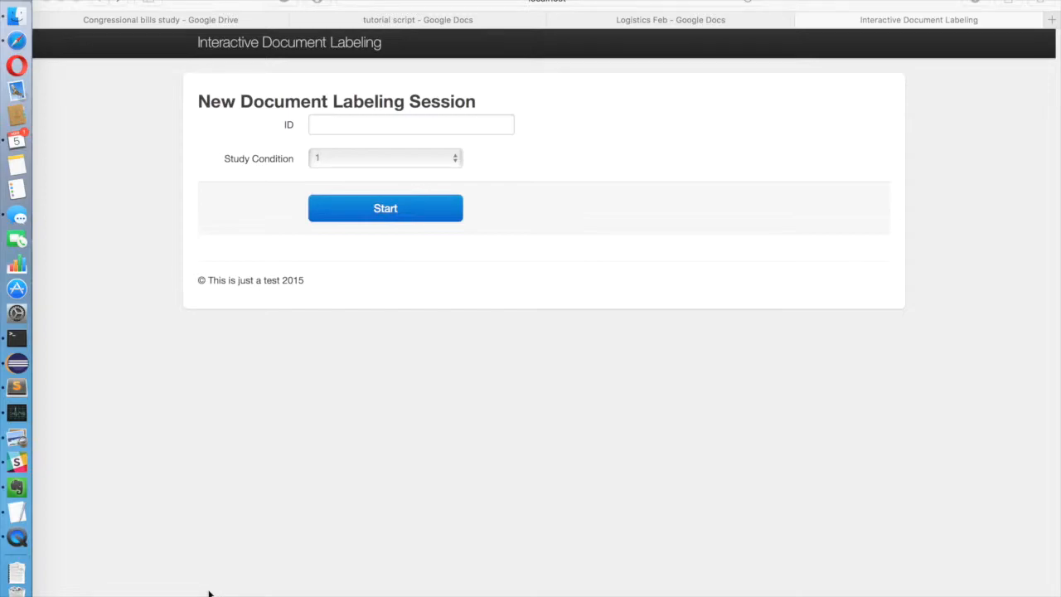
# Start a labeling session with the participant ID entered and study condition 2.
pyautogui.click(492, 122)
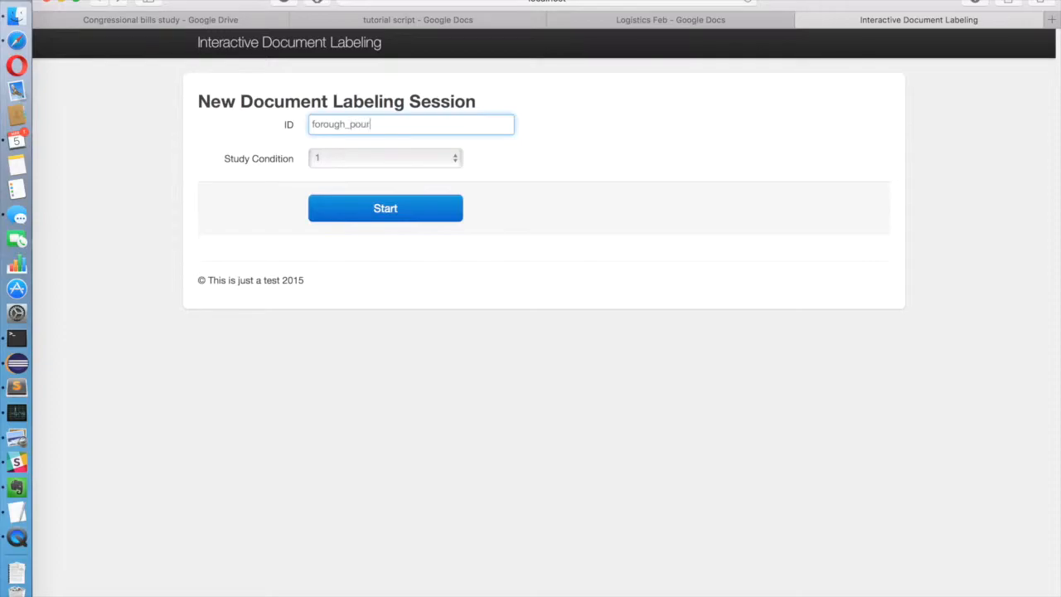
pyautogui.click(449, 162)
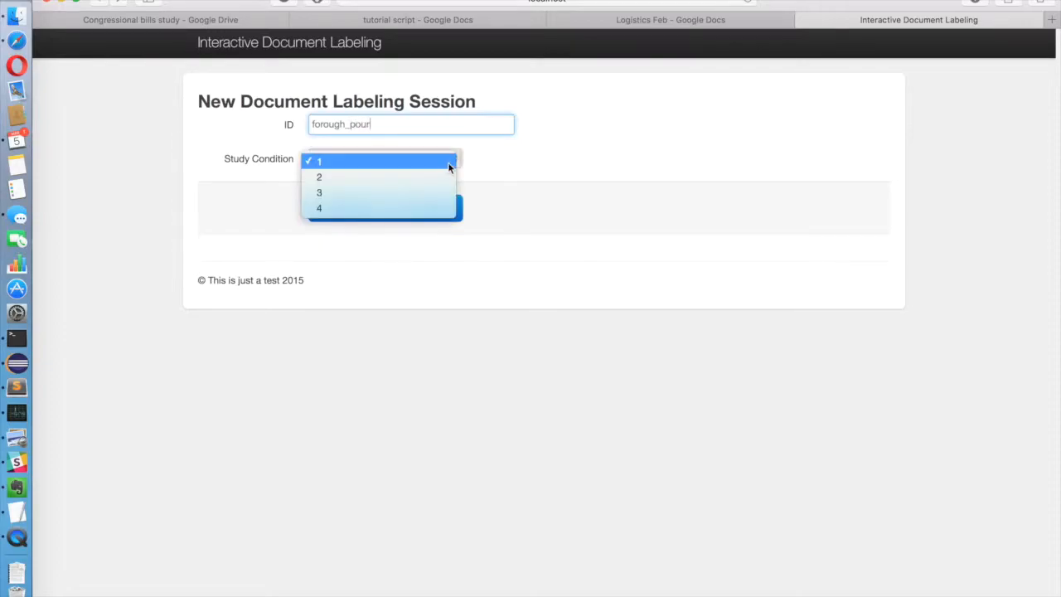
pyautogui.click(430, 176)
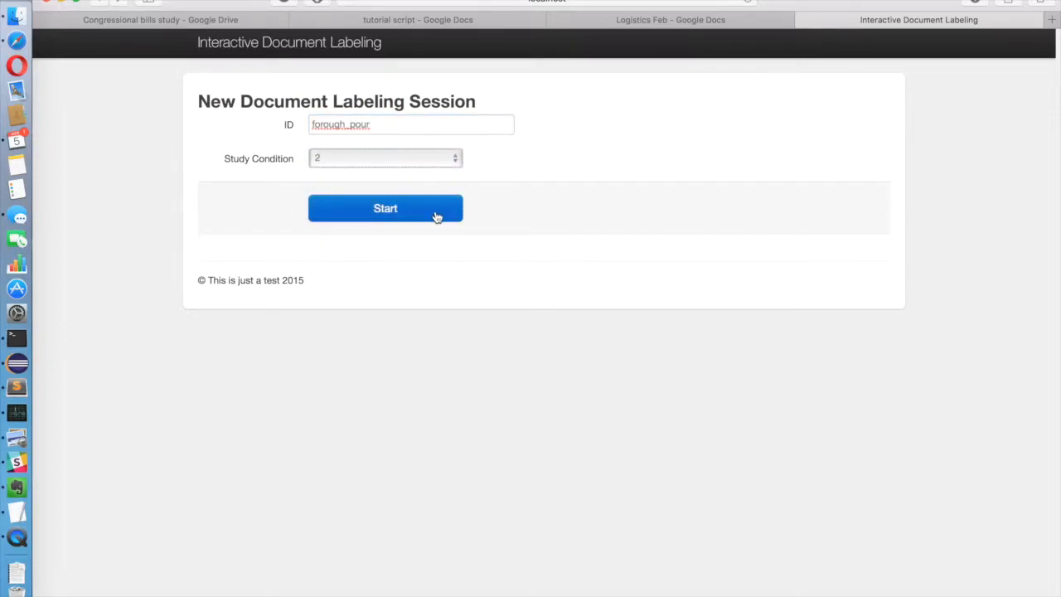
pyautogui.click(436, 215)
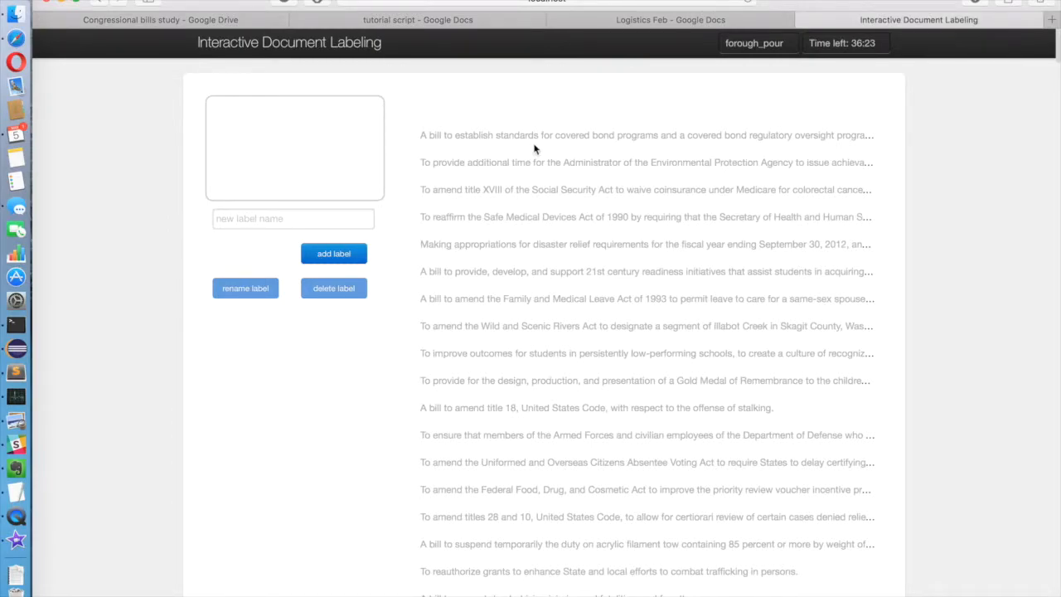
# Label the covered bond programs bill with a newly created 'banking and finance' label.
pyautogui.click(579, 135)
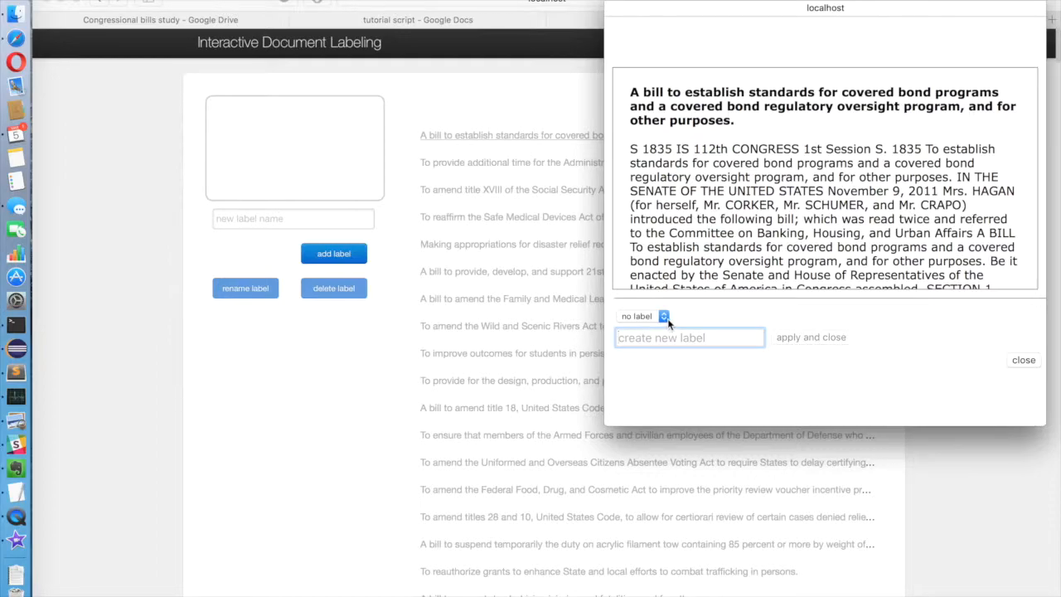
pyautogui.scroll(-1, 776, 255)
pyautogui.scroll(-1, 777, 255)
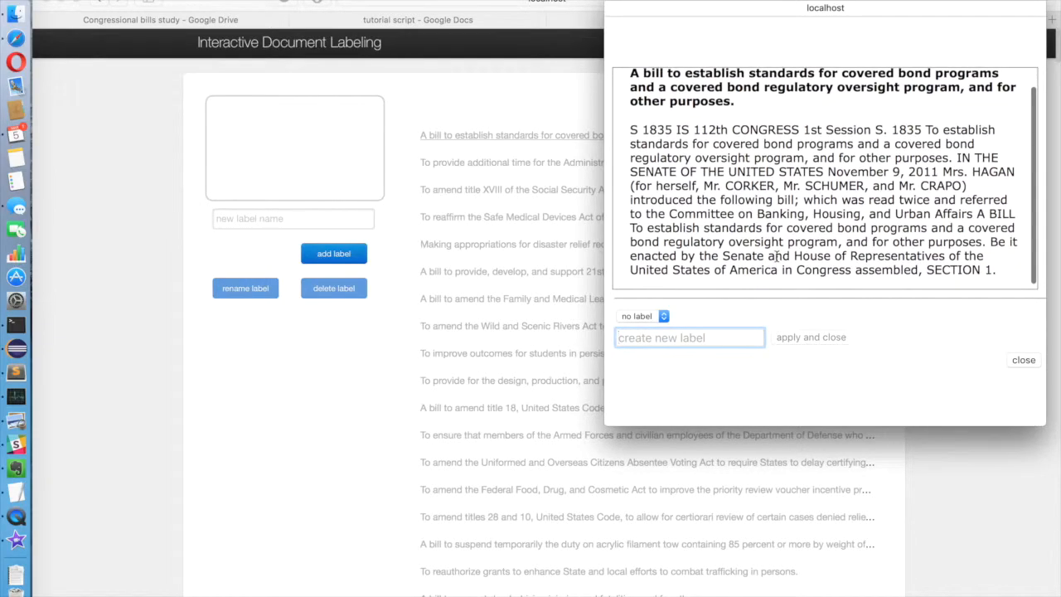
pyautogui.scroll(2, 776, 258)
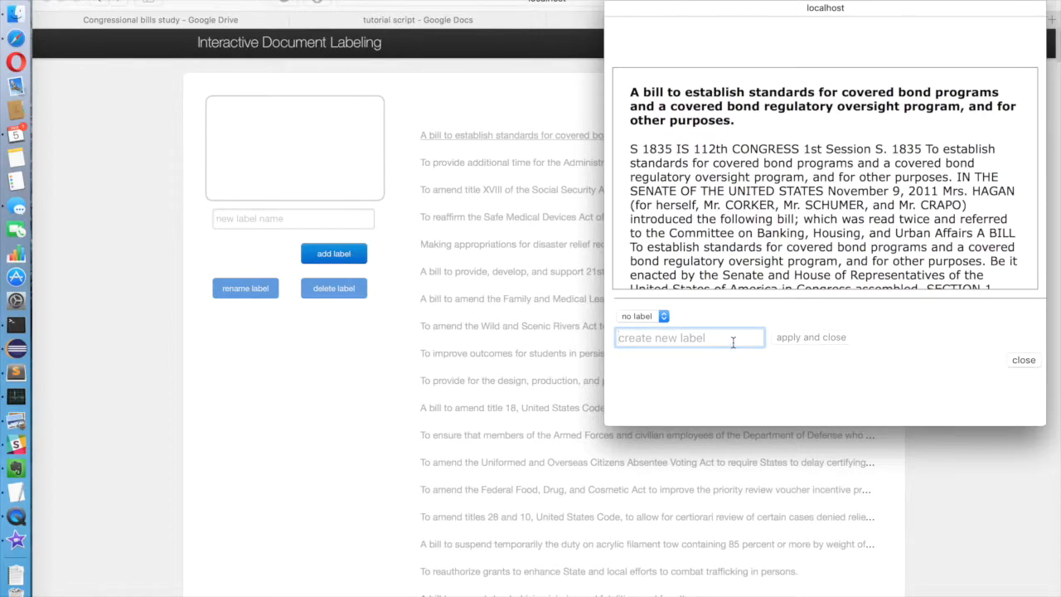
pyautogui.write('banking ')
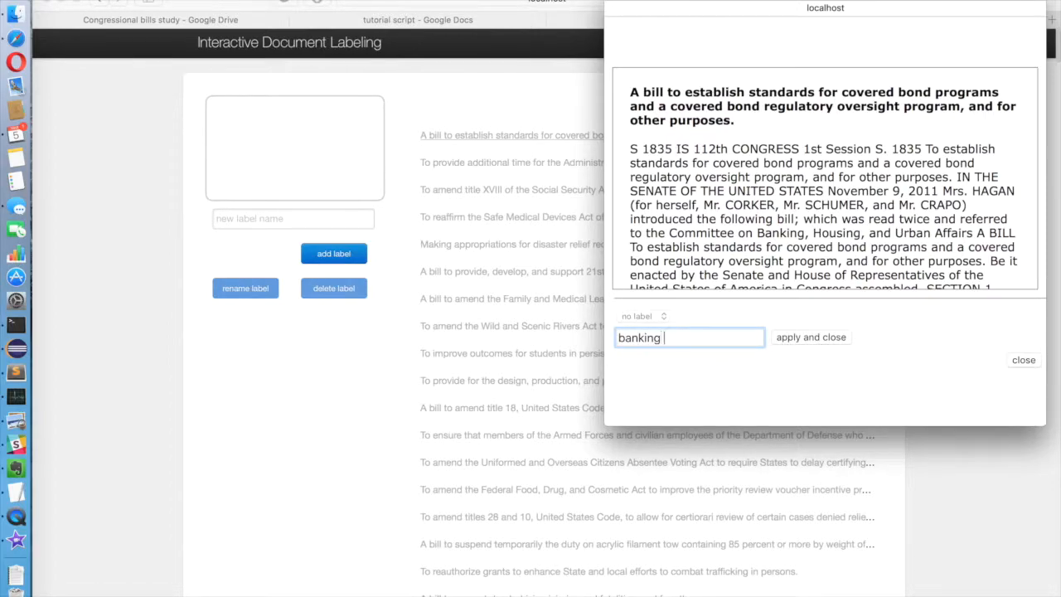
pyautogui.write('and finance')
pyautogui.click(811, 337)
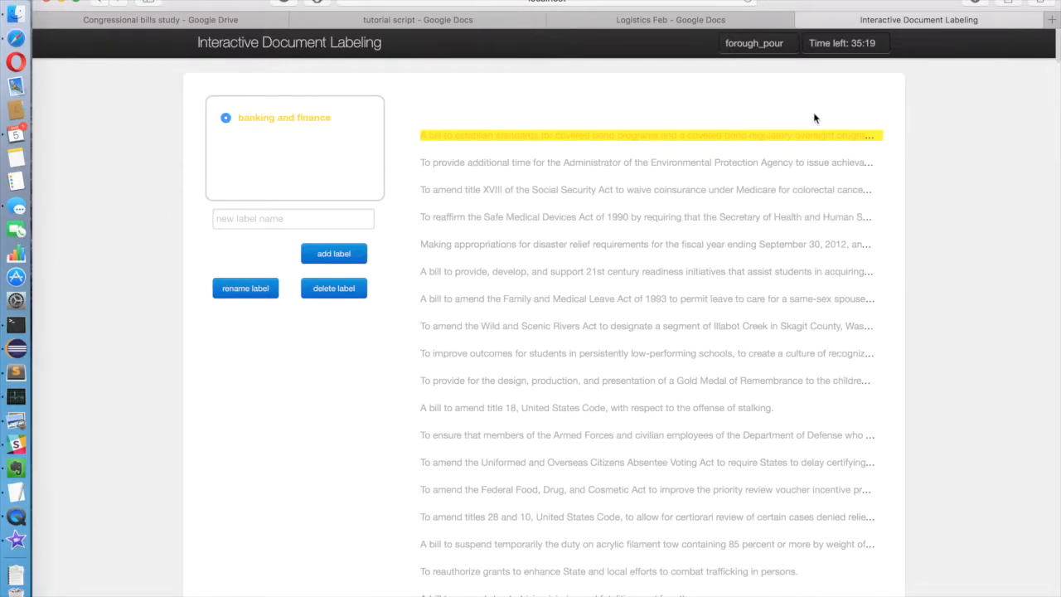
# Tag the EPA boiler and incinerator standards bill with a new 'environment' label instead of banking and finance.
pyautogui.click(776, 163)
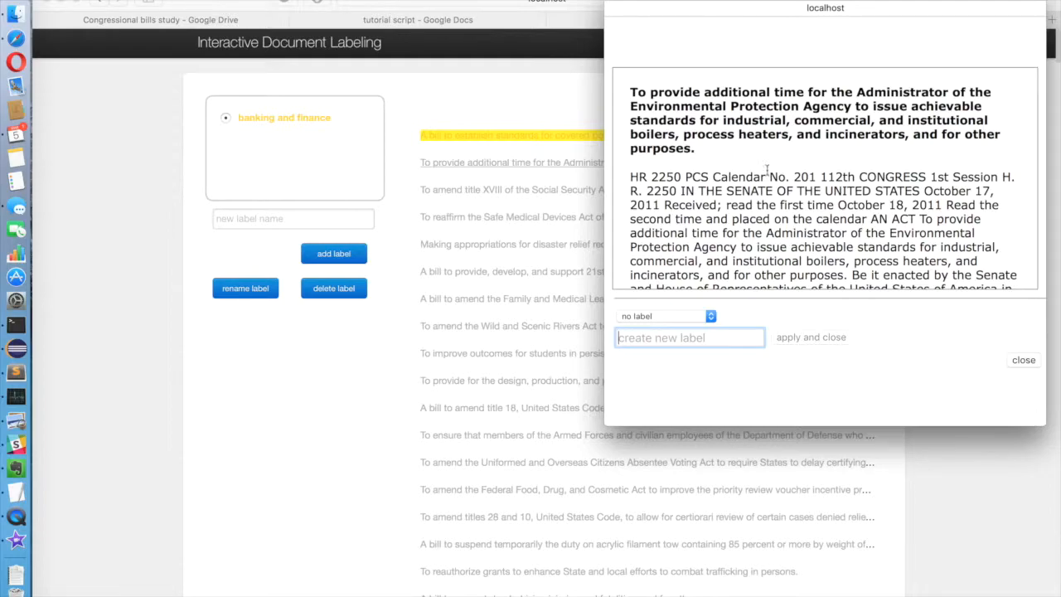
pyautogui.click(669, 317)
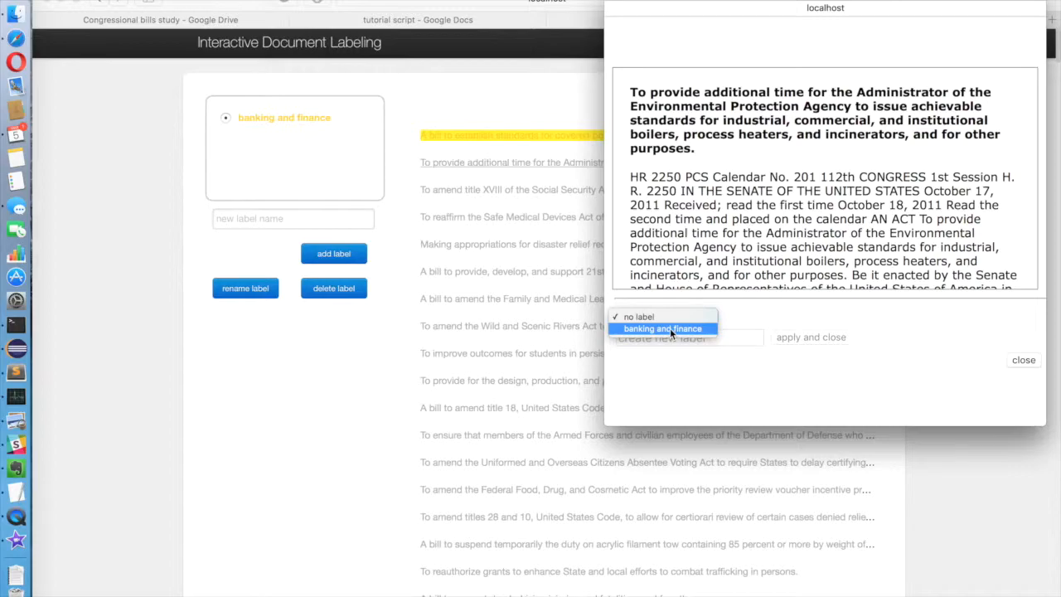
pyautogui.click(670, 328)
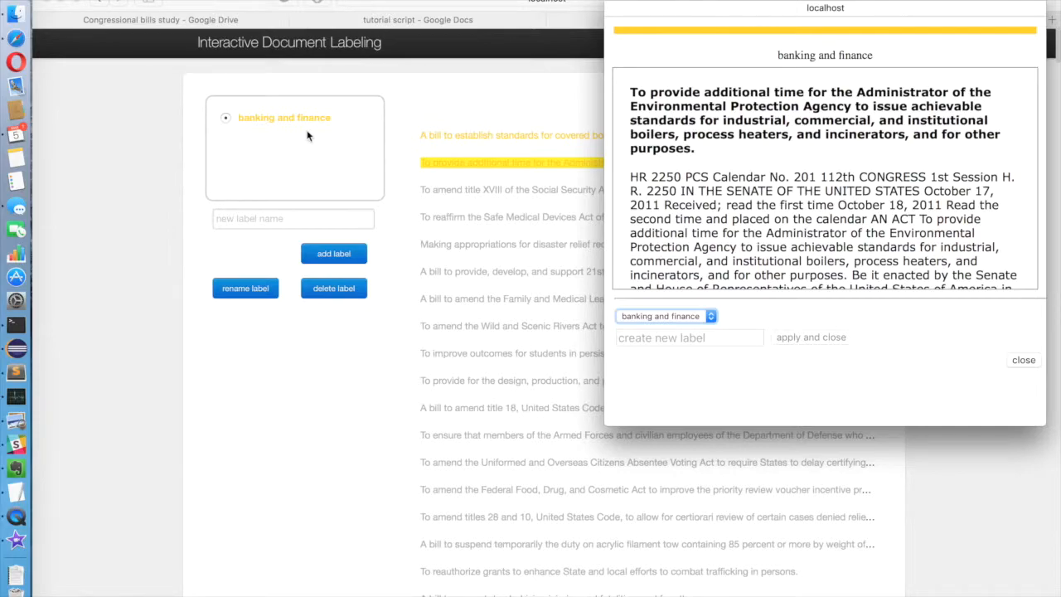
pyautogui.click(688, 338)
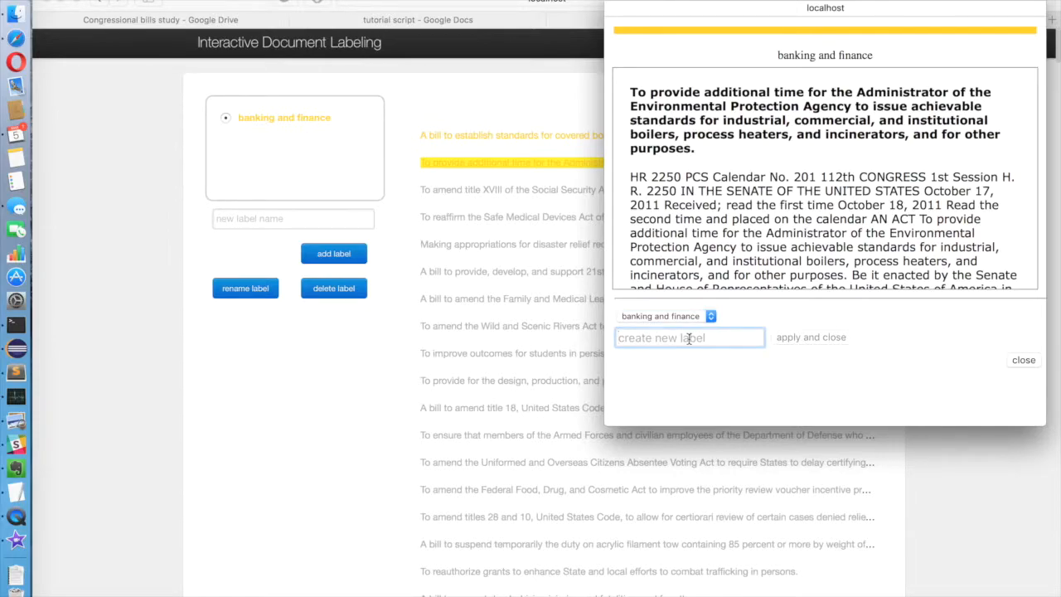
pyautogui.write('environment')
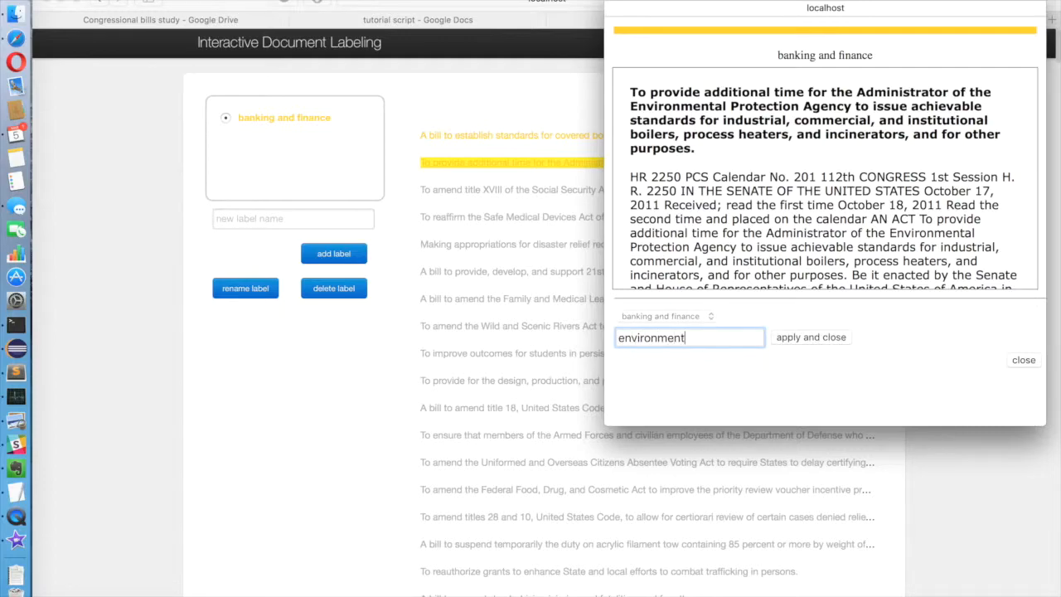
pyautogui.click(798, 338)
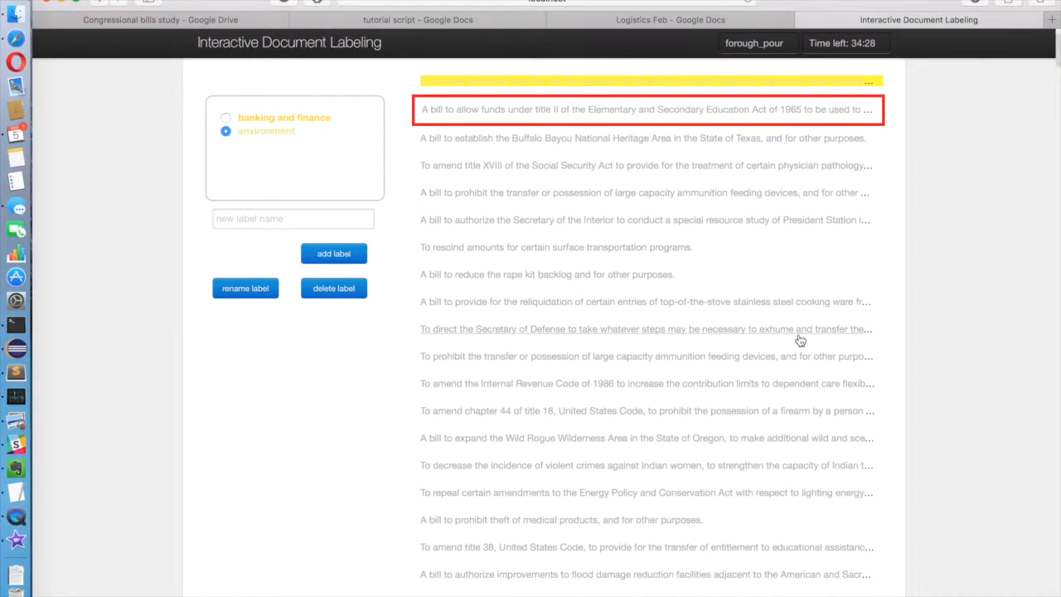
# Label the school personnel child abuse training bill with a new 'education' label.
pyautogui.scroll(-1, 936, 232)
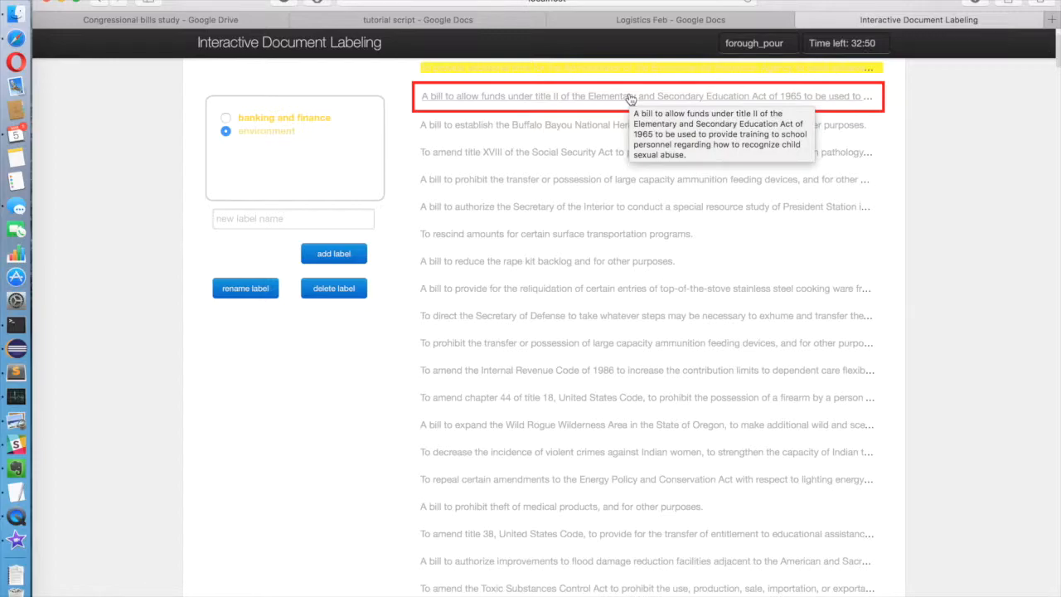
pyautogui.click(811, 99)
pyautogui.write('education')
pyautogui.press('Return')
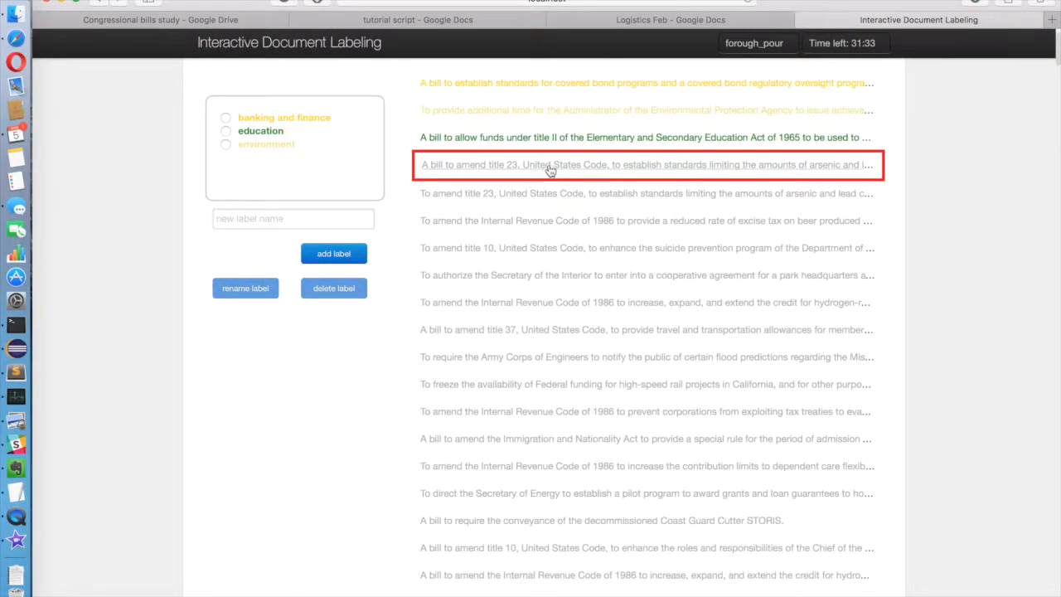
# Apply the 'environment' label to the arsenic and lead standards bill.
pyautogui.click(549, 170)
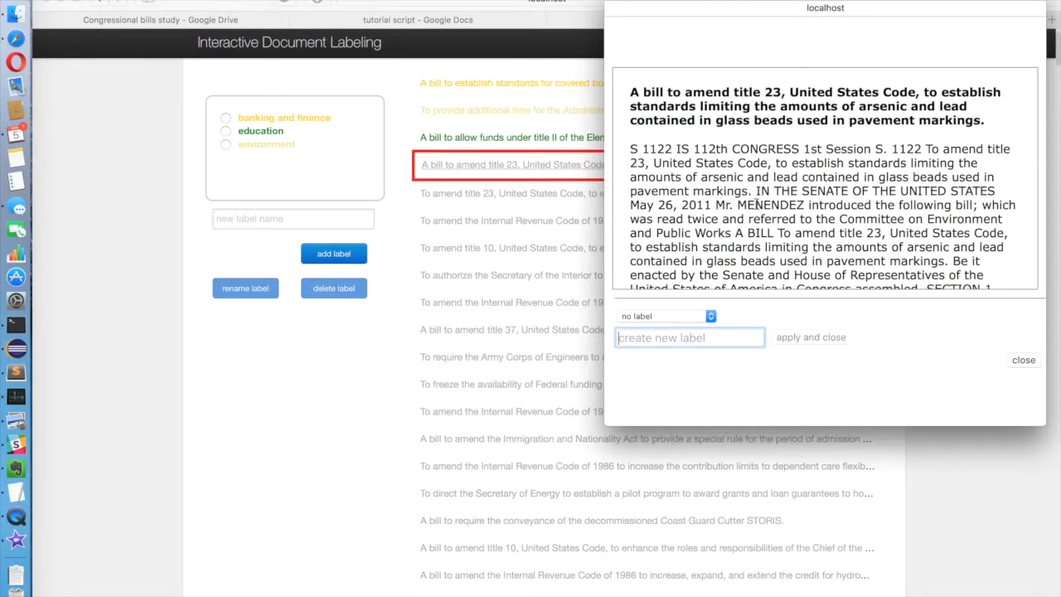
pyautogui.write('environment')
pyautogui.press('Return')
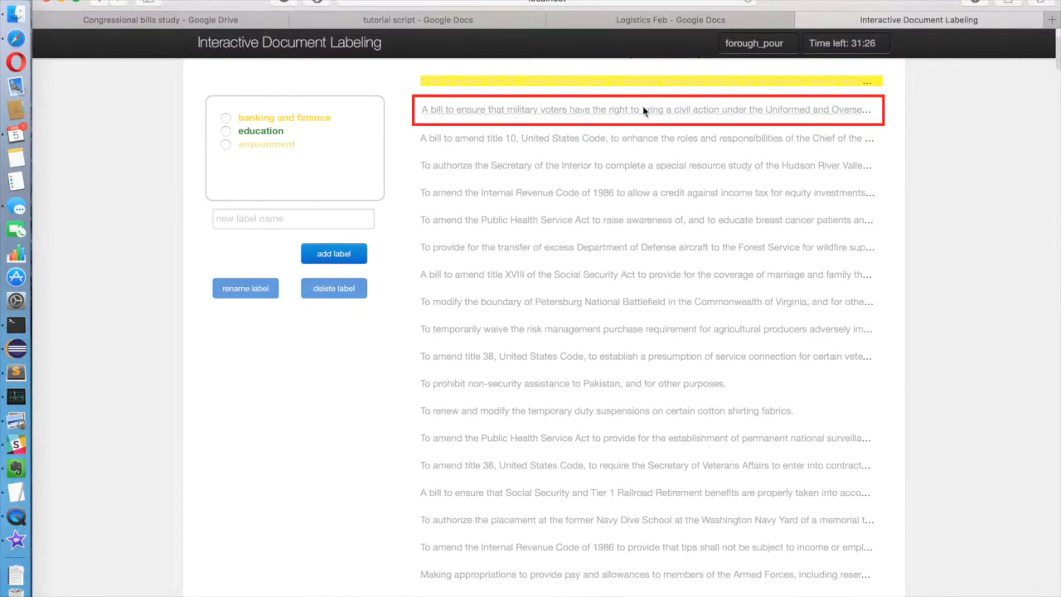
# Tag the military voters' civil action bill with a new 'voting rights' label.
pyautogui.click(642, 105)
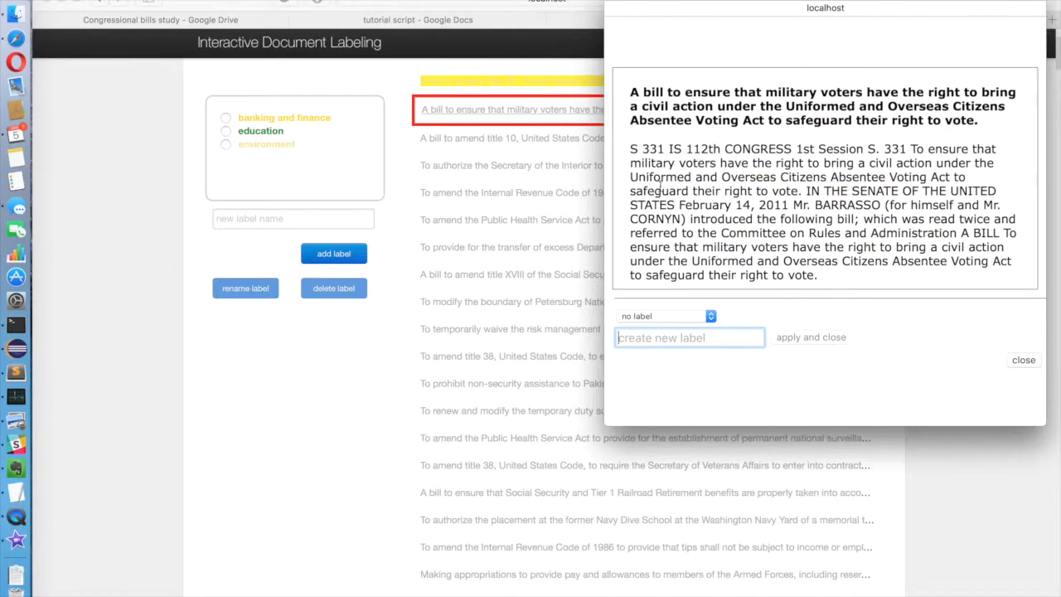
pyautogui.write('voting right')
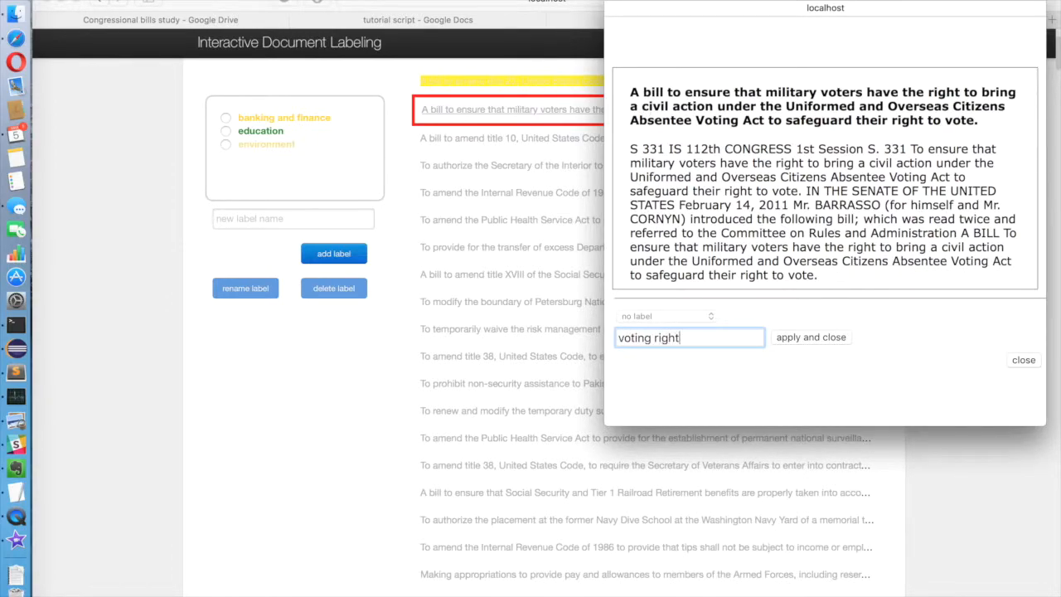
pyautogui.write('s')
pyautogui.press('Return')
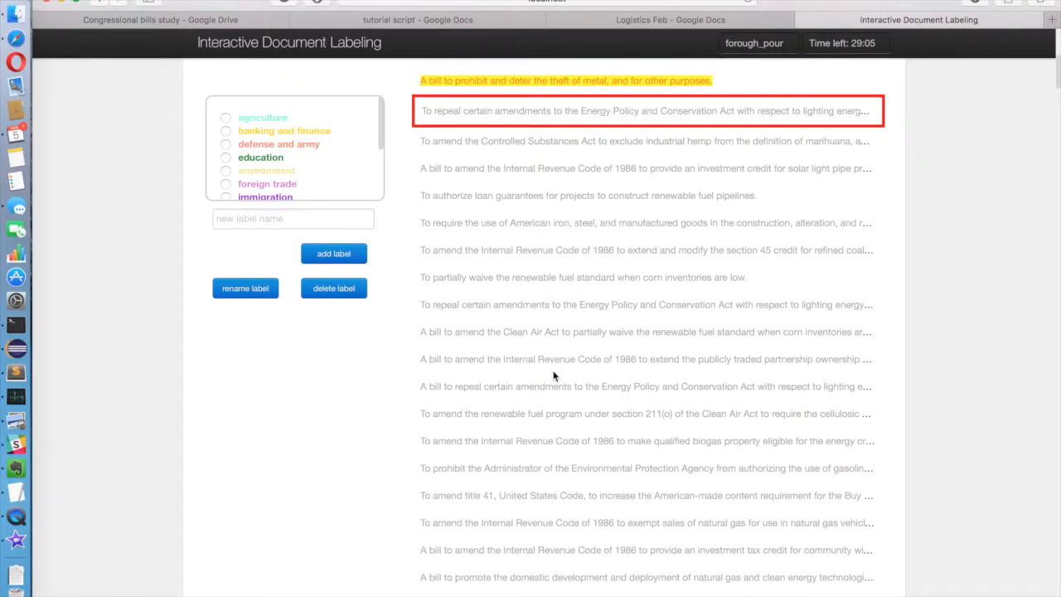
# Open the disposable carryout bag tax bill, check its label options, and begin a new label name.
pyautogui.scroll(-15, 554, 375)
pyautogui.scroll(-15, 553, 375)
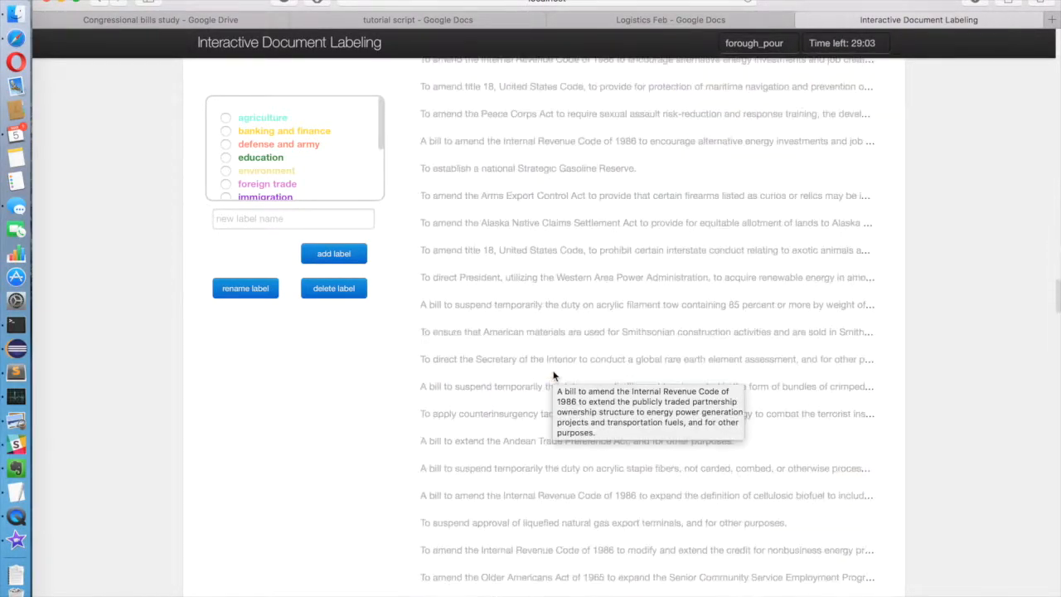
pyautogui.scroll(3, 554, 375)
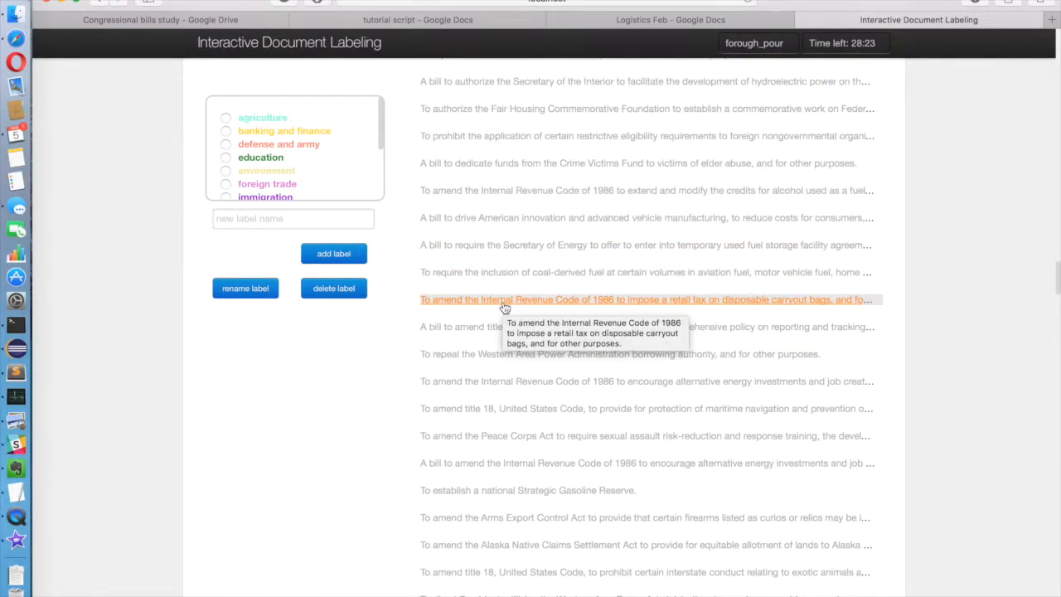
pyautogui.click(515, 300)
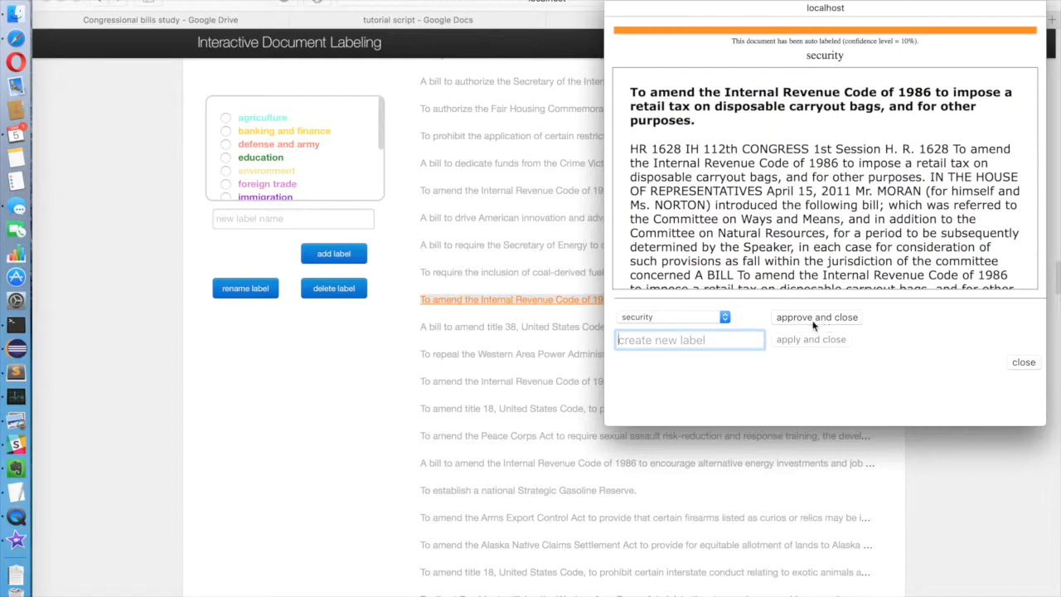
pyautogui.click(724, 316)
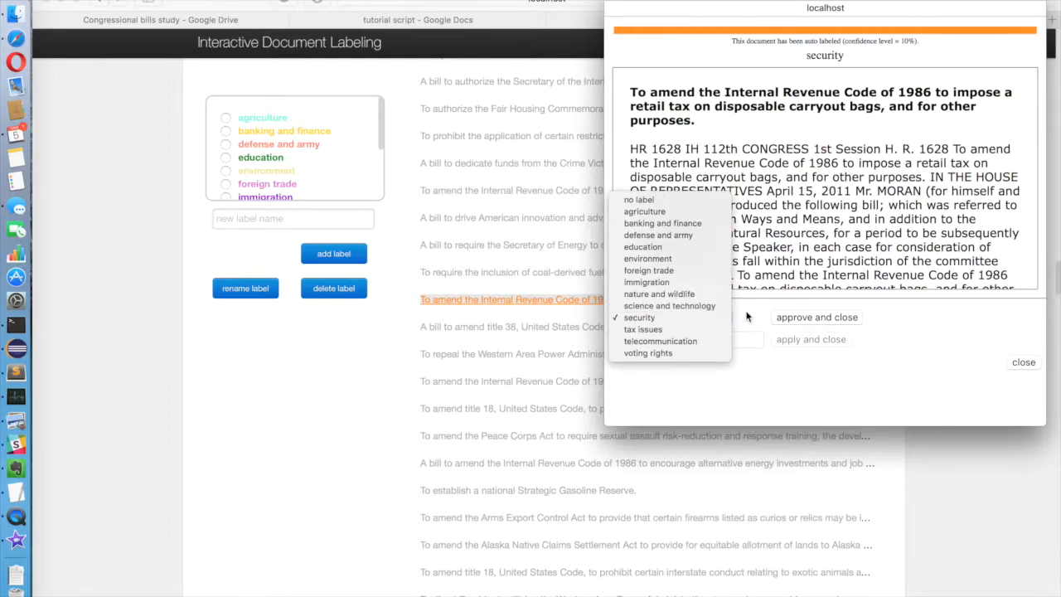
pyautogui.click(749, 317)
pyautogui.click(732, 340)
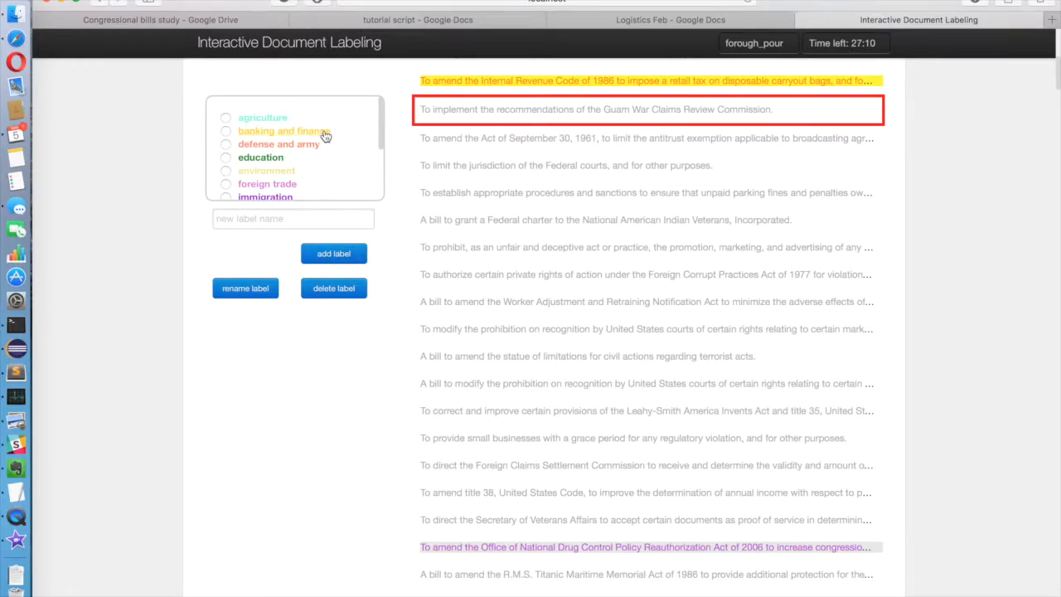
# Delete the 'banking and finance' label from the label list.
pyautogui.click(225, 133)
pyautogui.click(332, 288)
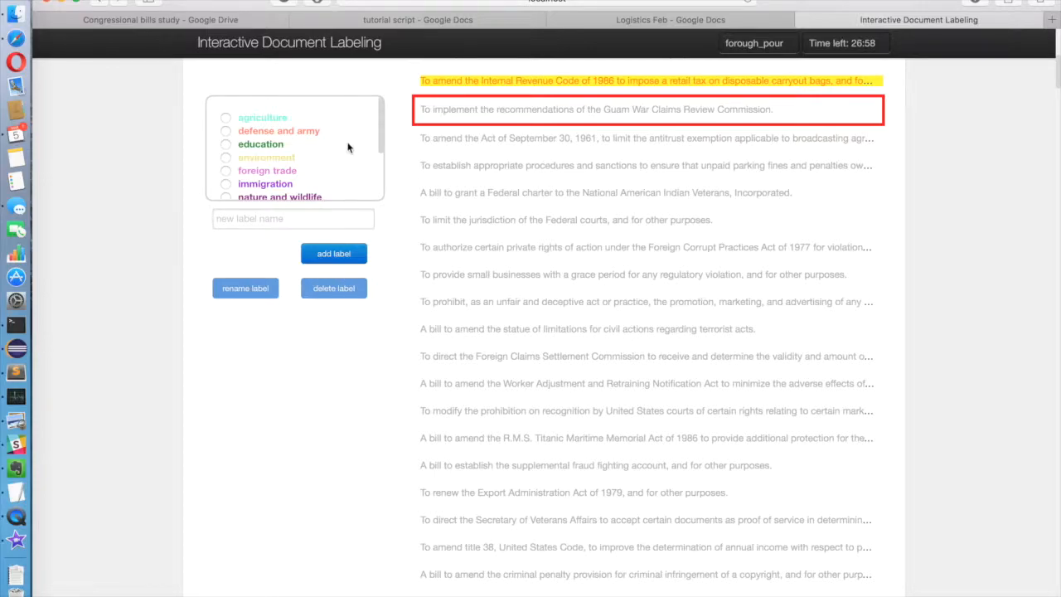
# Rename the 'foreign trade' label to 'tarde'.
pyautogui.click(227, 174)
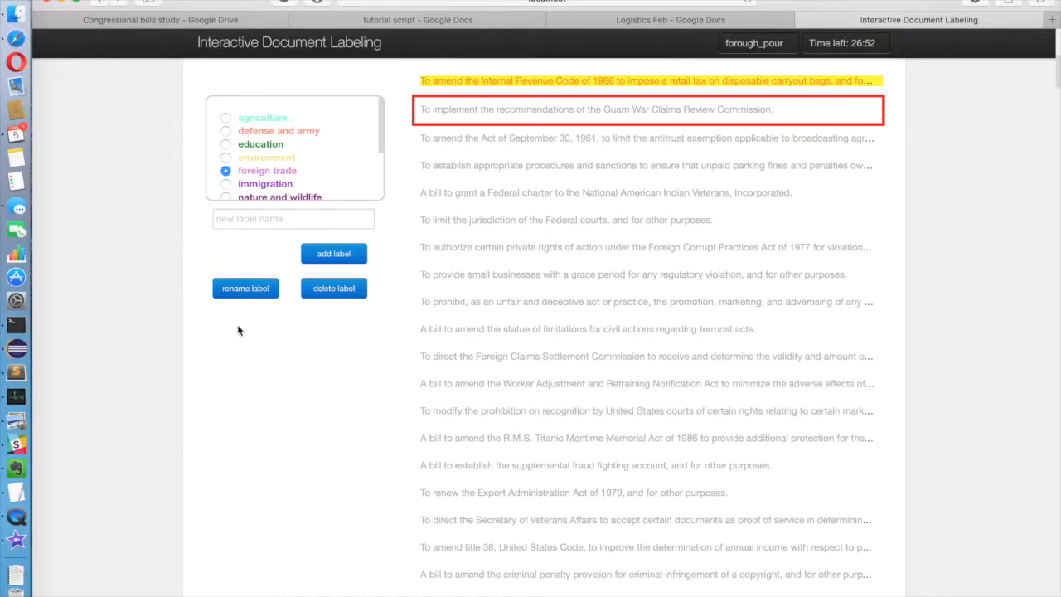
pyautogui.click(244, 291)
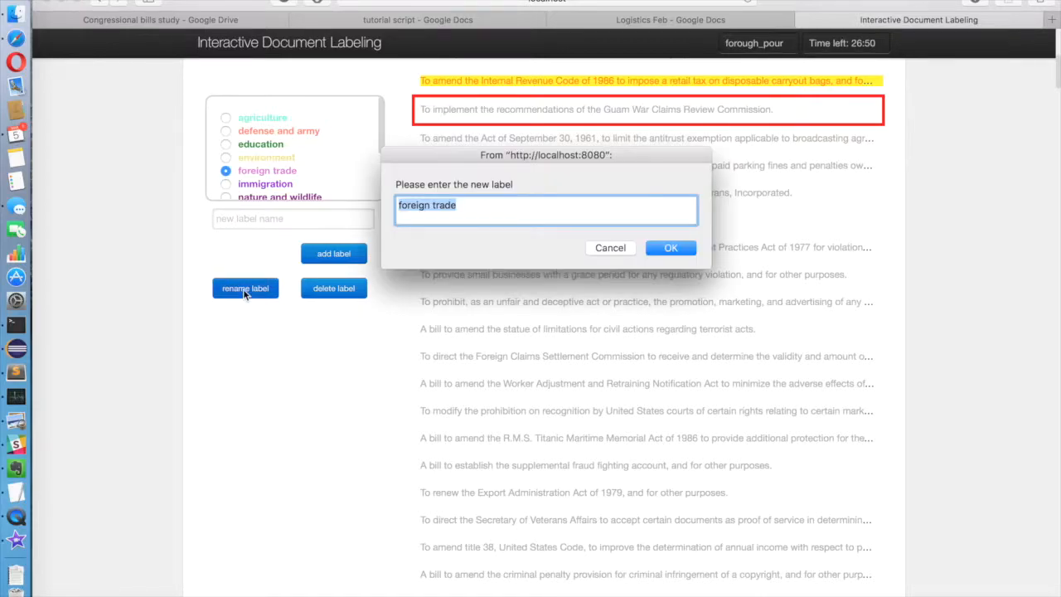
pyautogui.press('Right')
pyautogui.press('BackSpace')
pyautogui.press('BackSpace')
pyautogui.press('BackSpace')
pyautogui.press('BackSpace')
pyautogui.press('BackSpace')
pyautogui.press('BackSpace')
pyautogui.press('BackSpace')
pyautogui.press('BackSpace')
pyautogui.press('BackSpace')
pyautogui.press('BackSpace')
pyautogui.press('BackSpace')
pyautogui.press('BackSpace')
pyautogui.press('BackSpace')
pyautogui.write('trade')
pyautogui.click(669, 248)
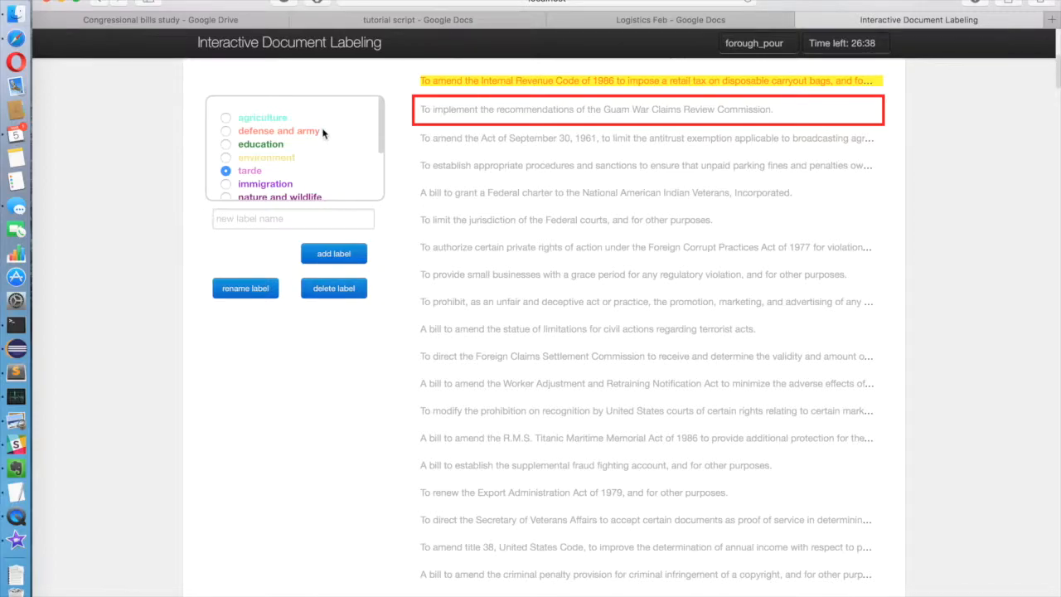
# Browse the education-labeled bills, paging to the next ten and back, then close the view.
pyautogui.click(257, 146)
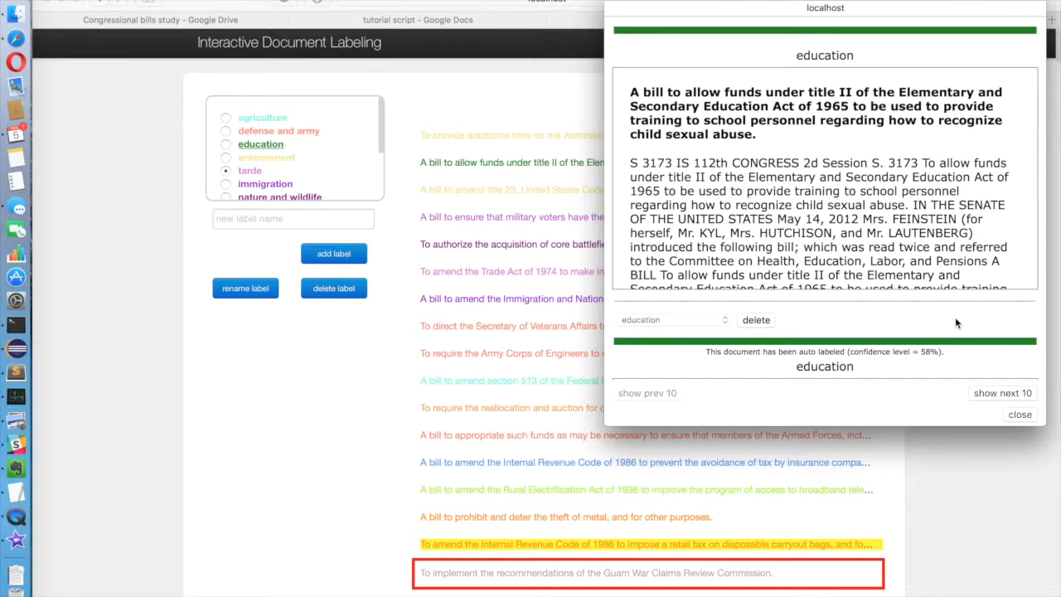
pyautogui.scroll(-5, 955, 317)
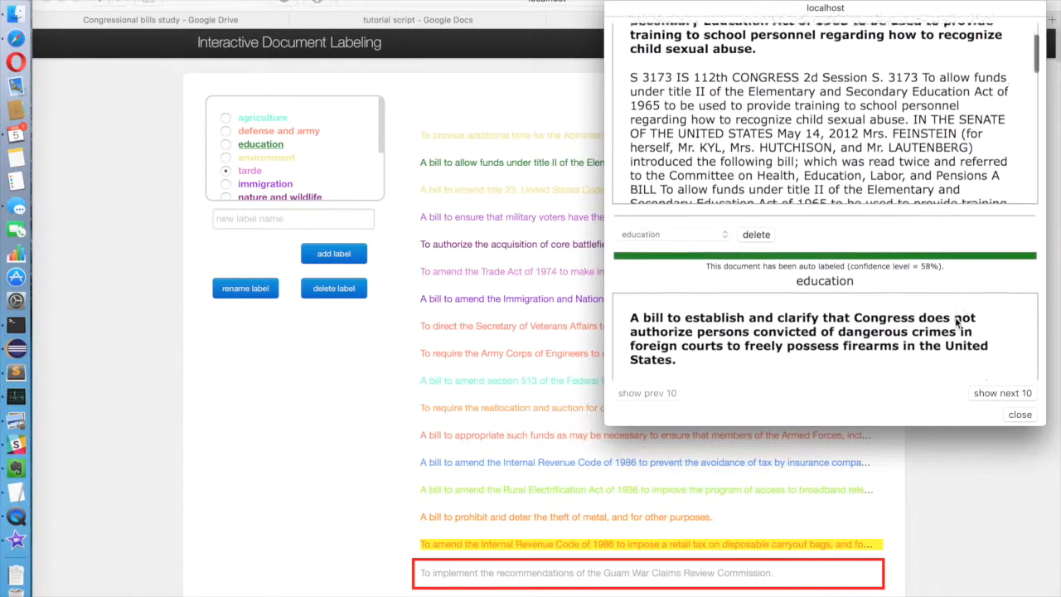
pyautogui.scroll(-10, 955, 317)
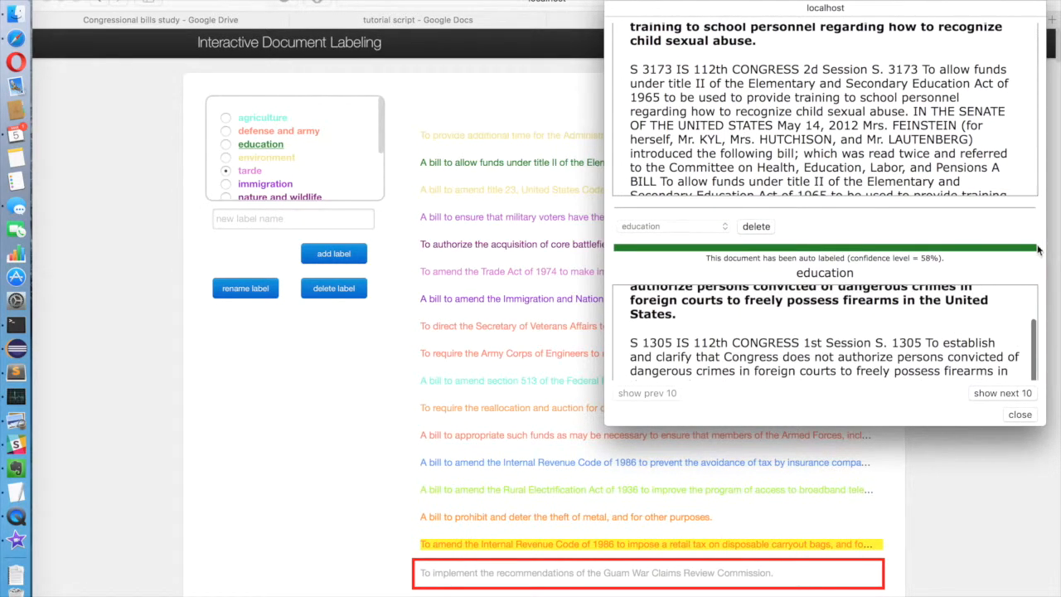
pyautogui.scroll(-2, 1037, 251)
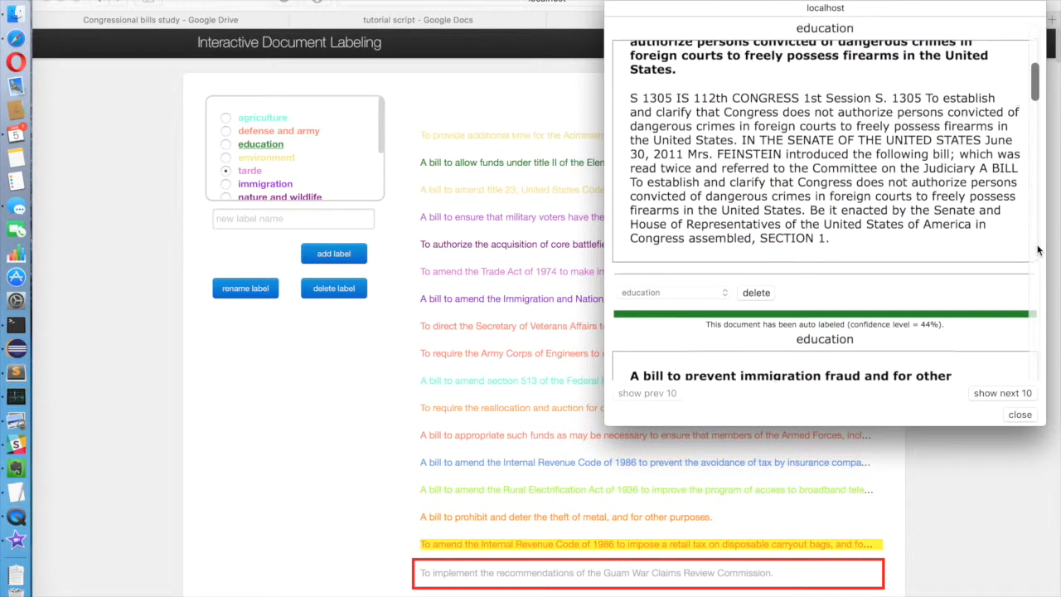
pyautogui.scroll(3, 1037, 250)
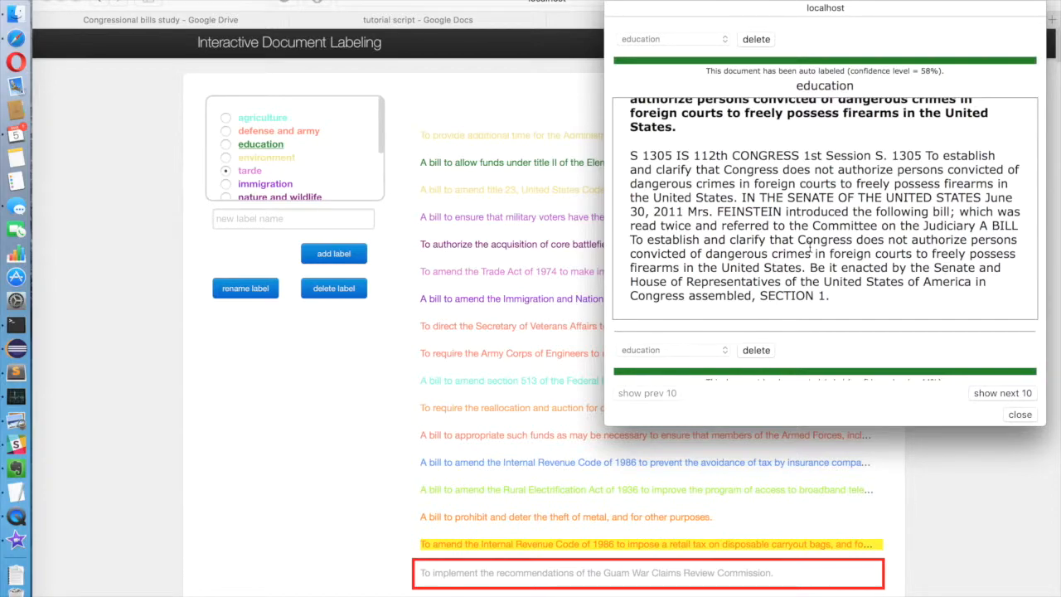
pyautogui.click(988, 395)
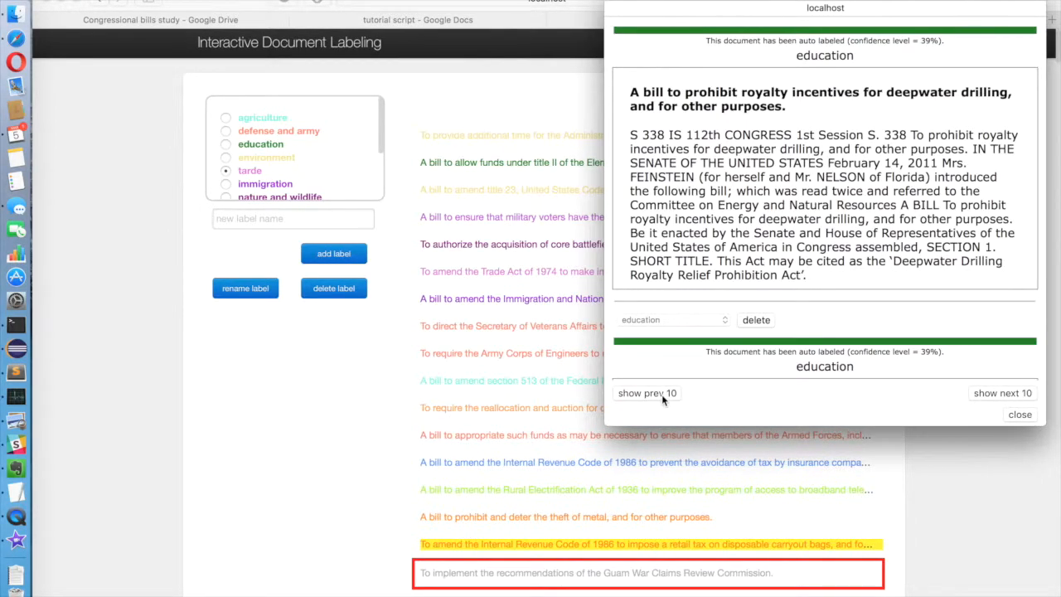
pyautogui.click(661, 394)
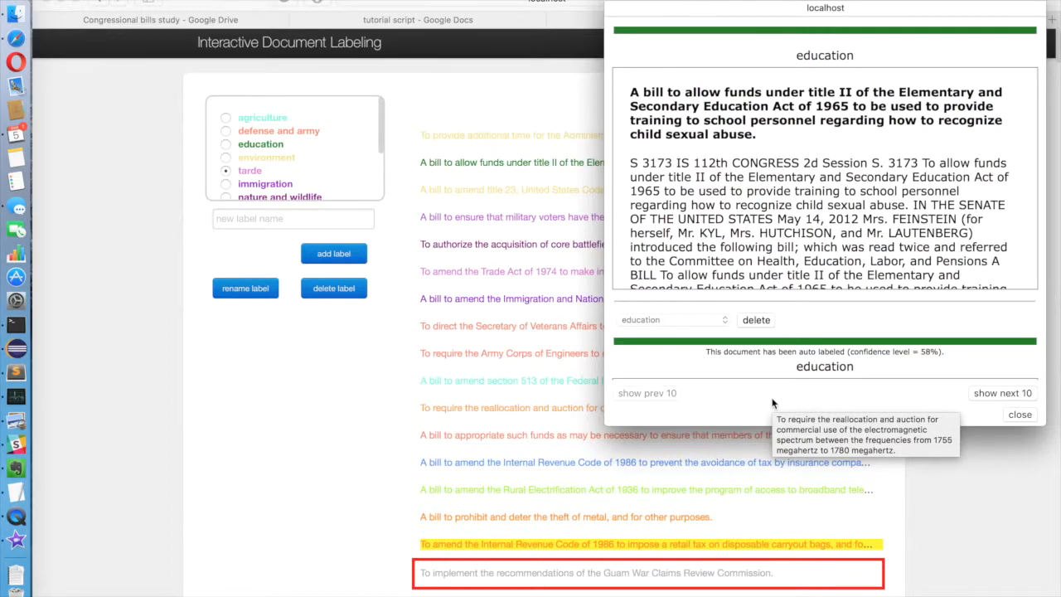
pyautogui.scroll(-1, 779, 392)
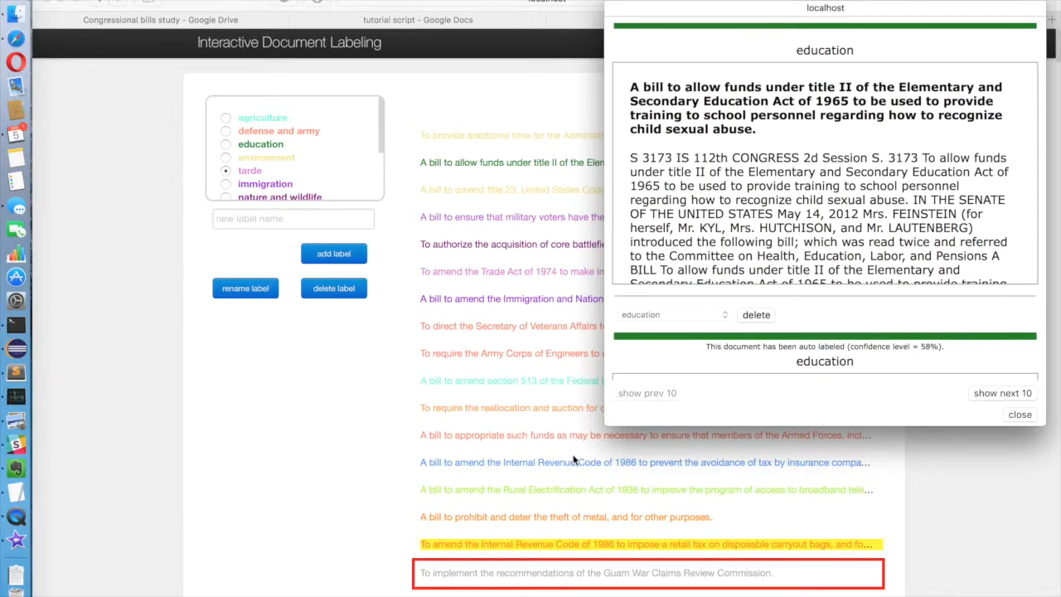
pyautogui.click(1023, 417)
# Scroll to the end of the bill list to reach 'Finish and submit all labels'.
pyautogui.scroll(-3, 336, 506)
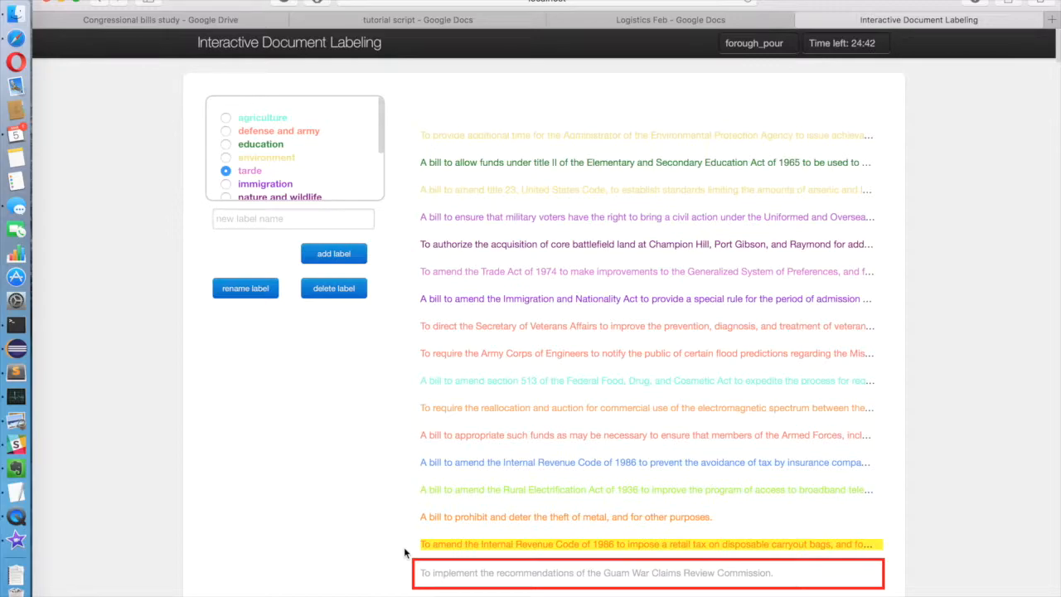
pyautogui.scroll(-15, 403, 546)
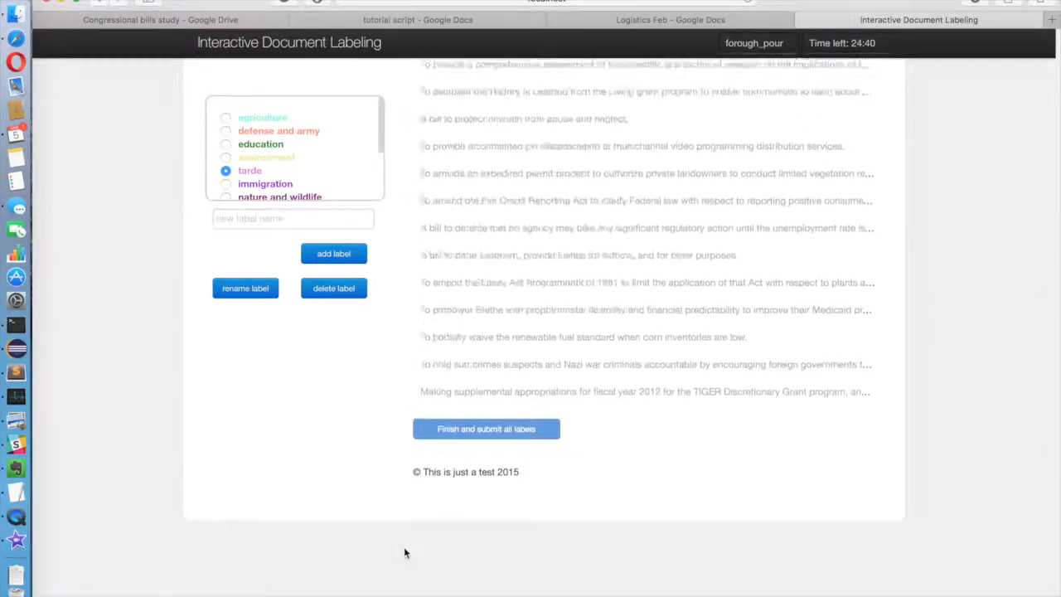